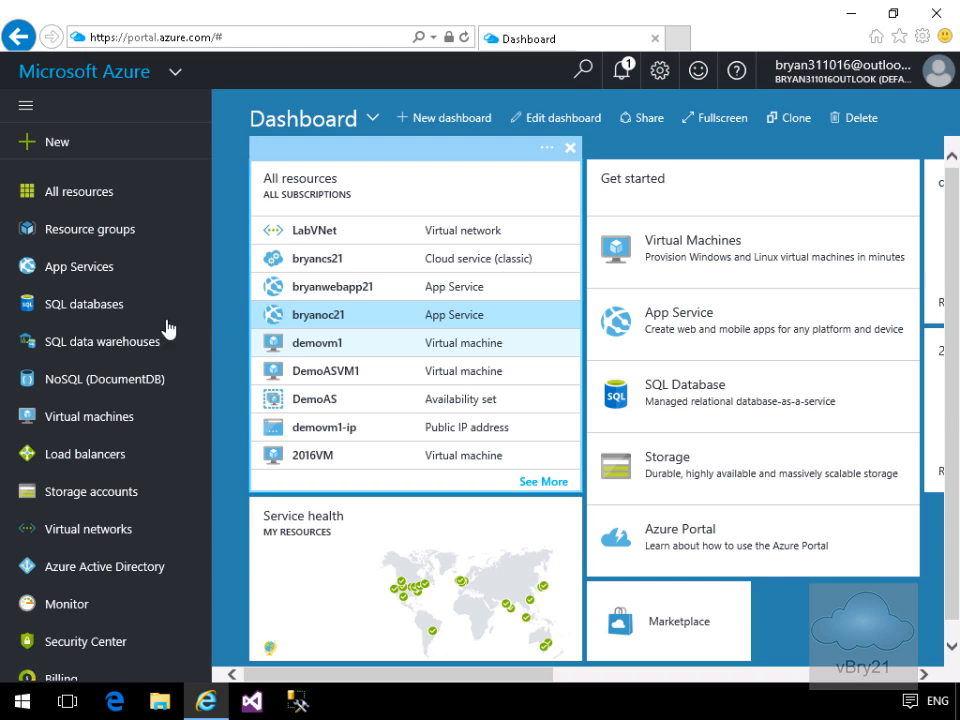
- Start creating a load balancer from the Networking marketplace category, named LabNLB with type Internal
{"action": "left_click", "coordinate": [55, 141]}
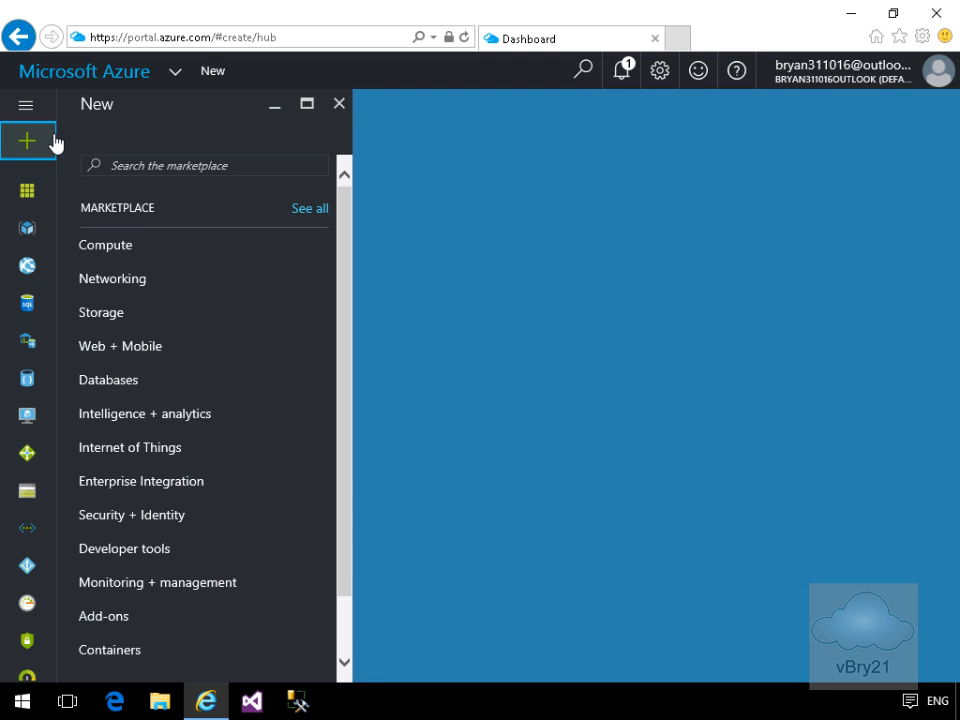
{"action": "left_click", "coordinate": [121, 290]}
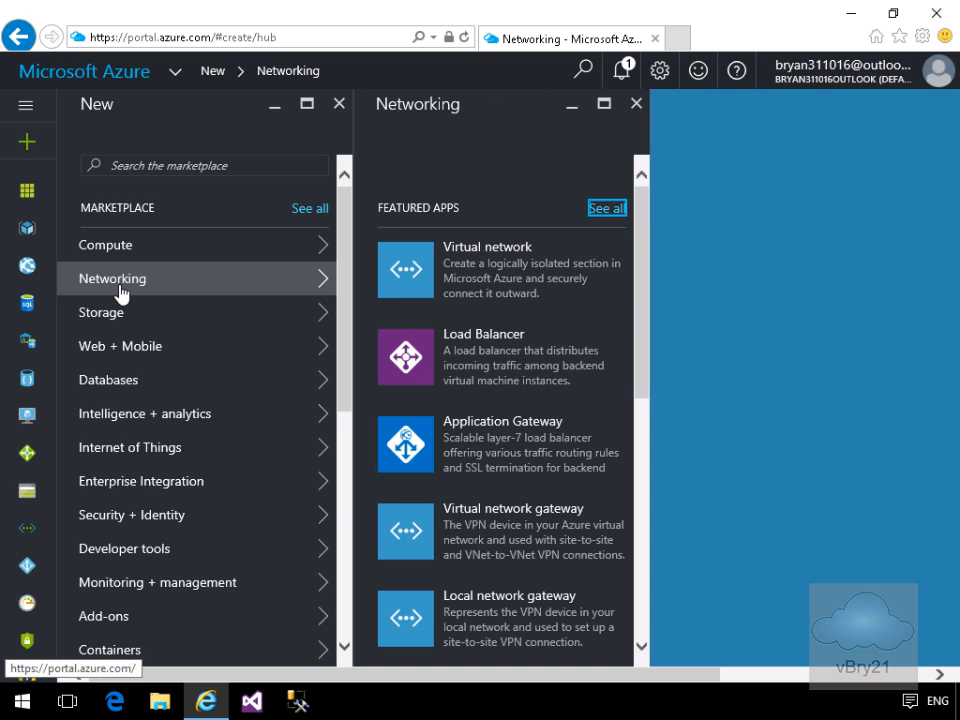
{"action": "left_click", "coordinate": [489, 360]}
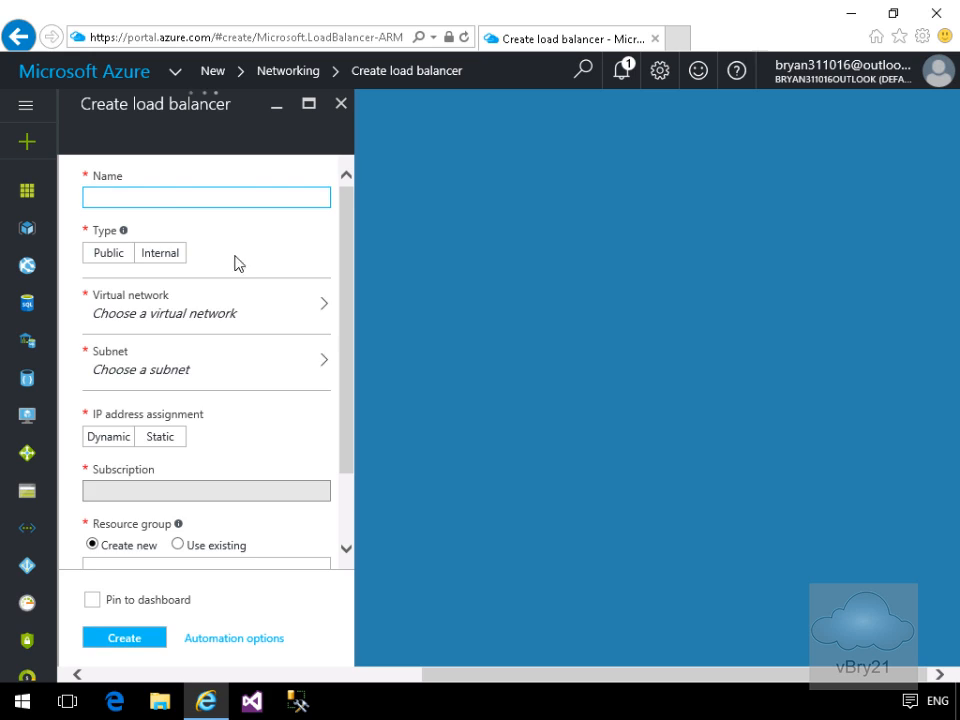
{"action": "left_click", "coordinate": [170, 201]}
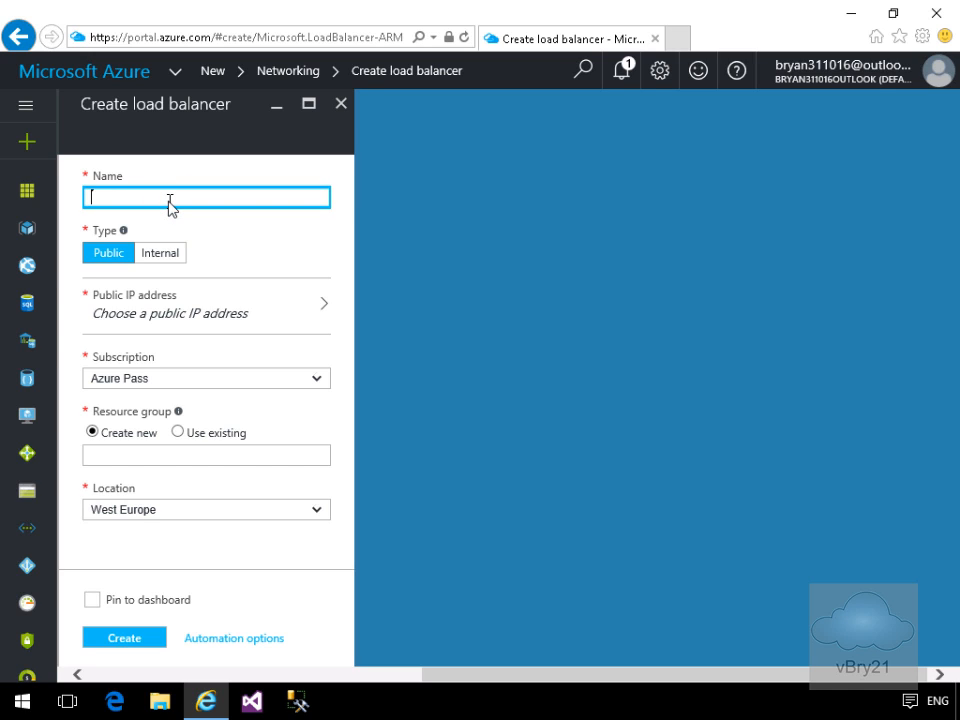
{"action": "type", "text": "Laab"}
{"action": "type", "text": "NLB"}
{"action": "left_click", "coordinate": [152, 259]}
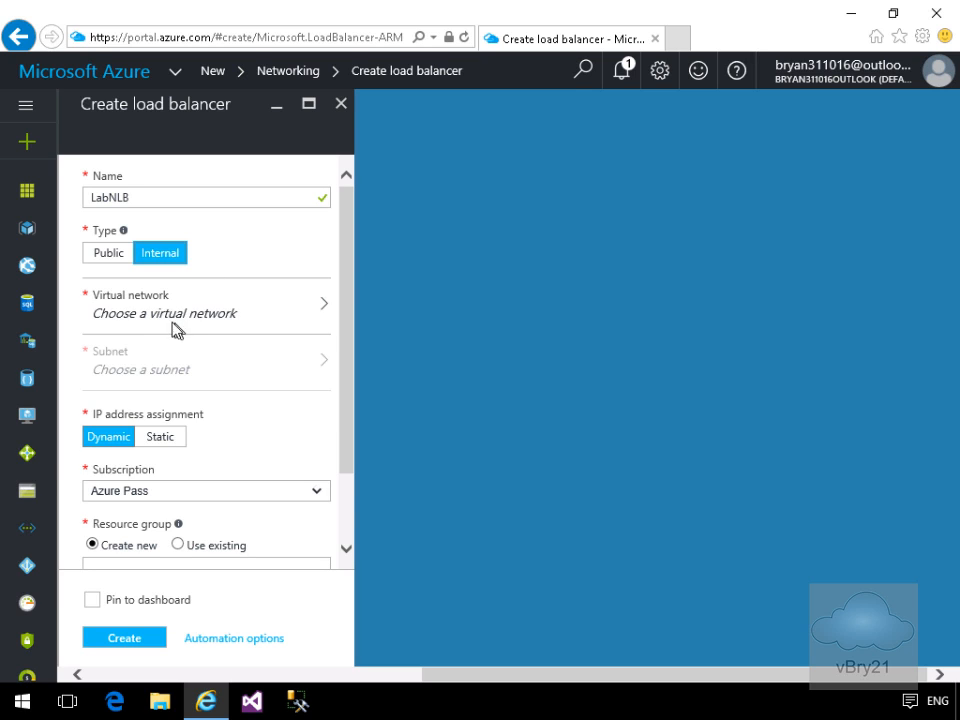
- Assign the load balancer to the LabVNet virtual network and its Production subnet
{"action": "left_click", "coordinate": [164, 319]}
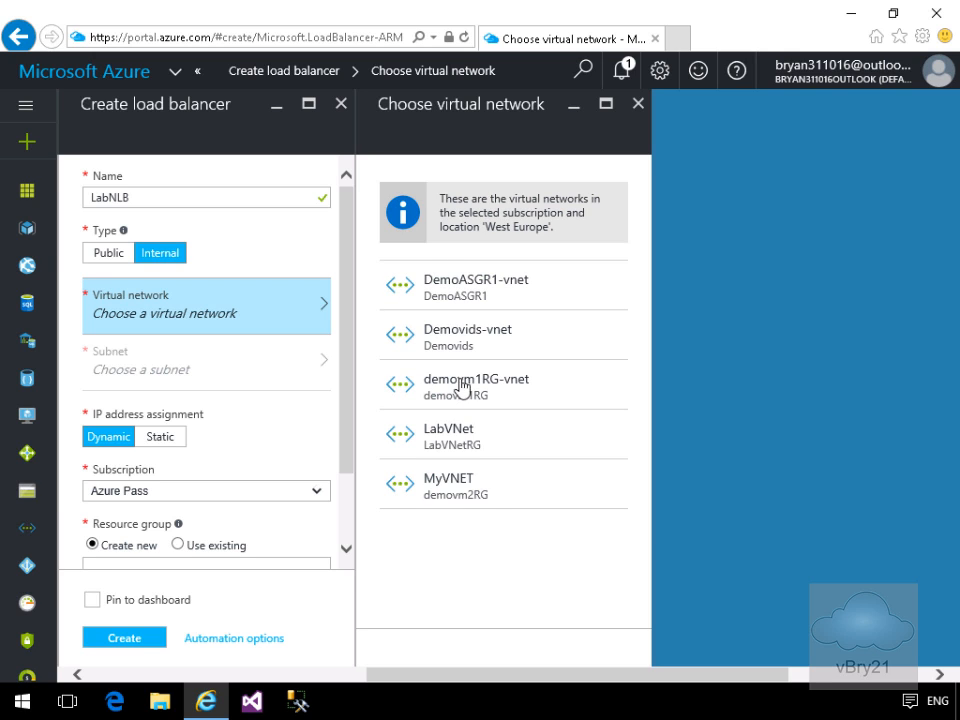
{"action": "left_click", "coordinate": [465, 455]}
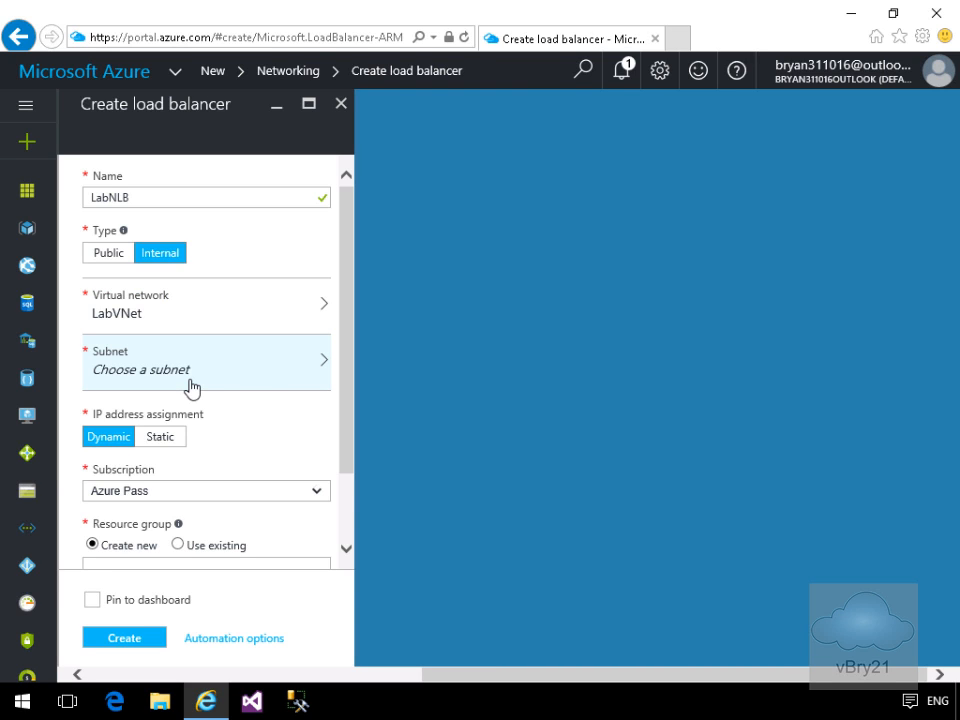
{"action": "left_click", "coordinate": [191, 385]}
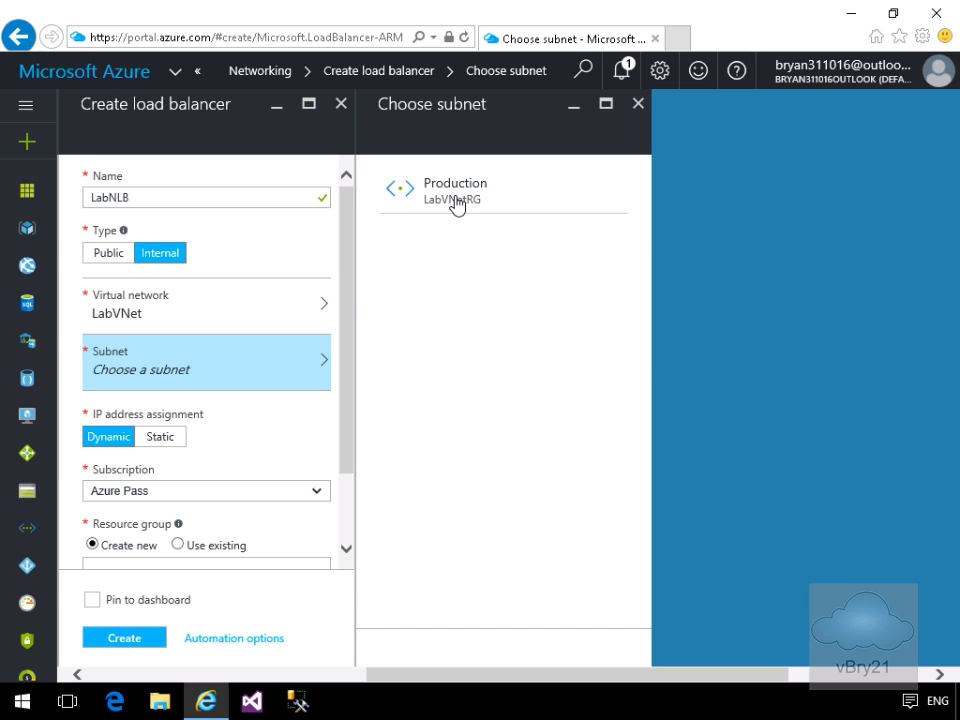
{"action": "left_click", "coordinate": [454, 199]}
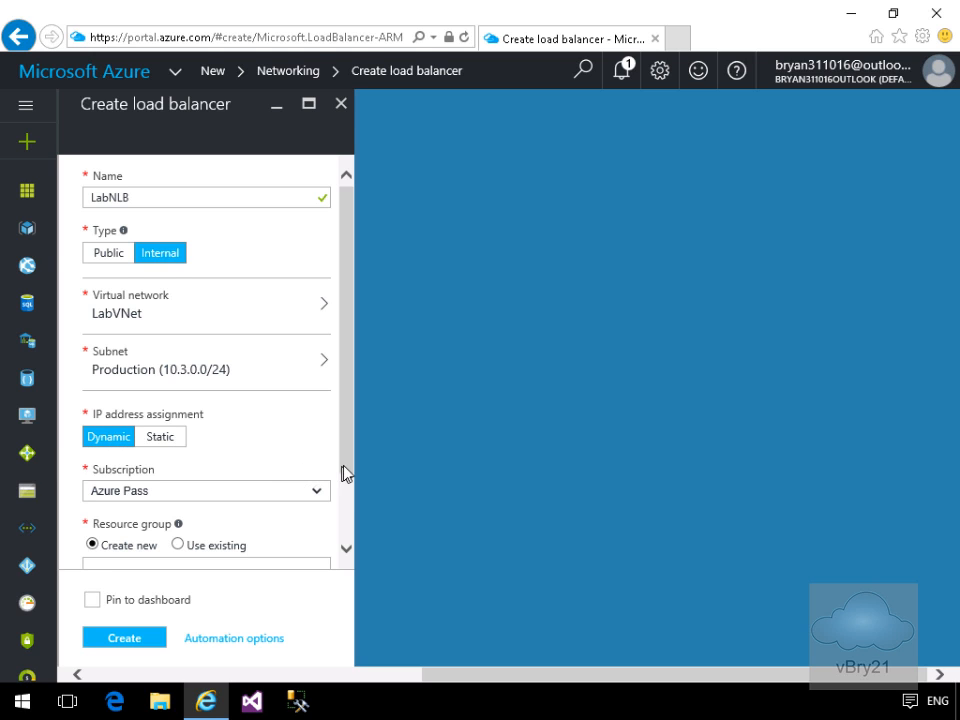
- Set a new resource group named LabLBRG, enable pinning to the dashboard, and create the load balancer
{"action": "left_click_drag", "start_coordinate": [343, 471], "coordinate": [330, 550]}
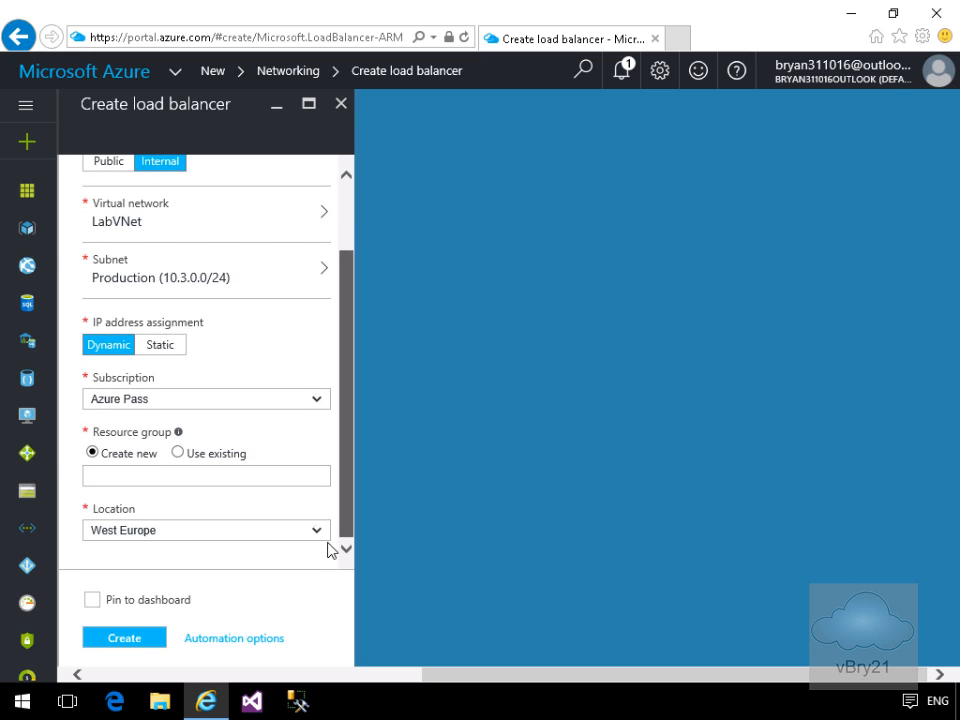
{"action": "left_click", "coordinate": [124, 472]}
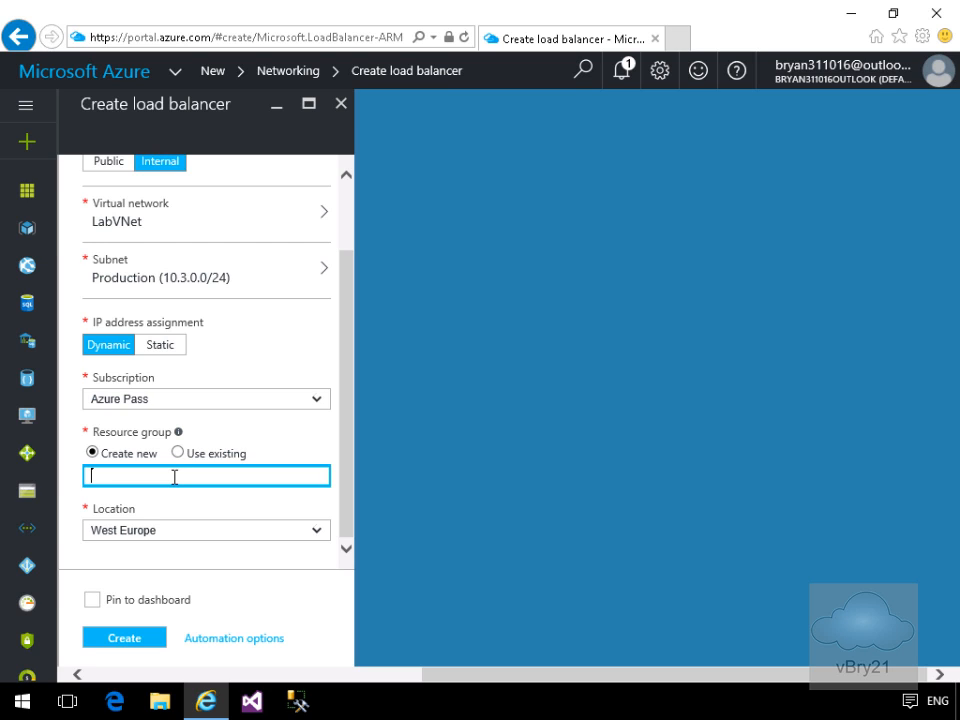
{"action": "type", "text": "LabLBRG"}
{"action": "left_click", "coordinate": [93, 602]}
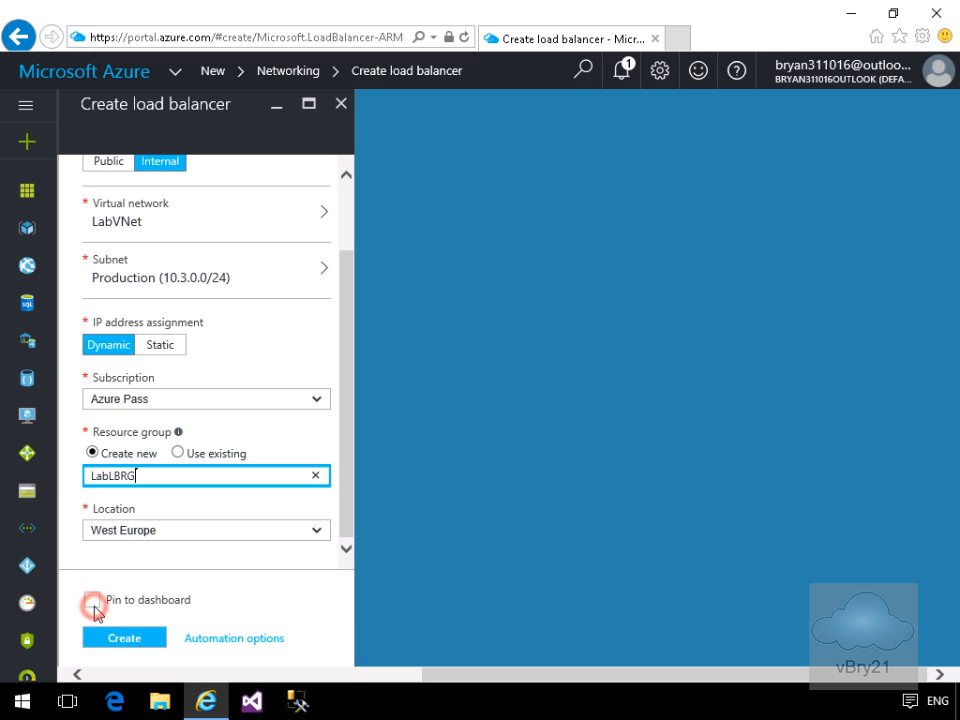
{"action": "left_click", "coordinate": [130, 648]}
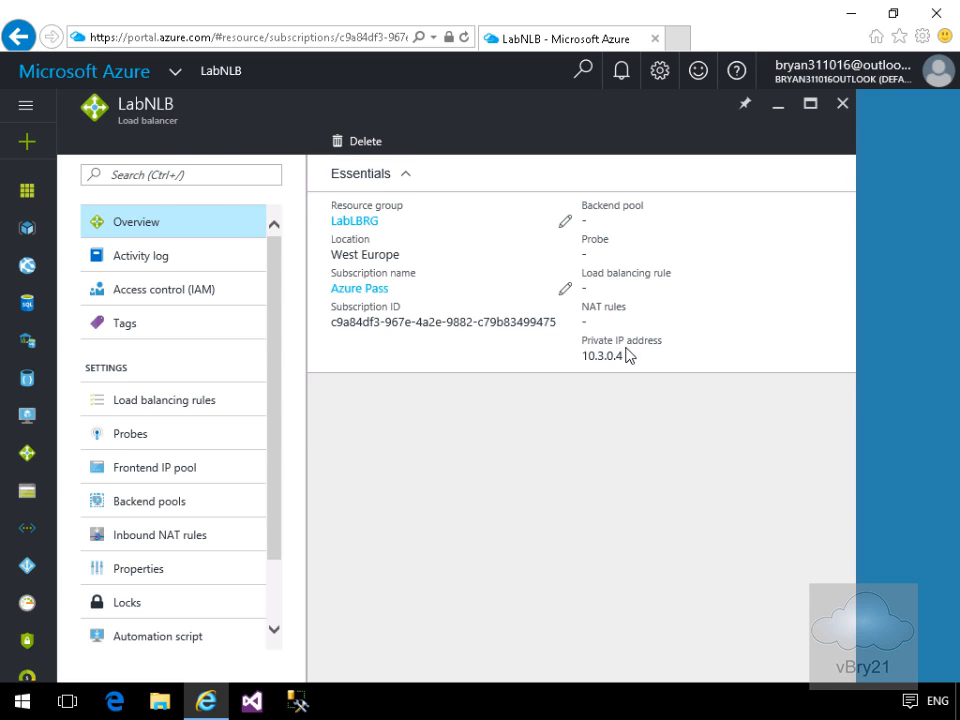
- Add a backend pool named TestNLB to the LabNLB load balancer without any virtual machines
{"action": "left_click", "coordinate": [588, 350]}
{"action": "left_click", "coordinate": [164, 506]}
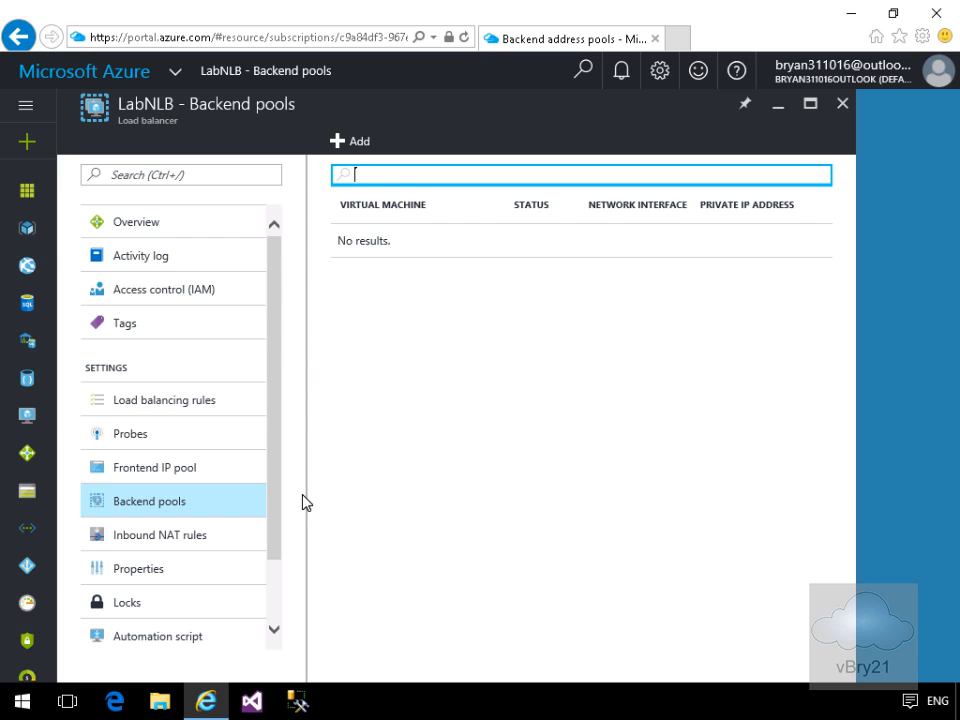
{"action": "left_click", "coordinate": [358, 141]}
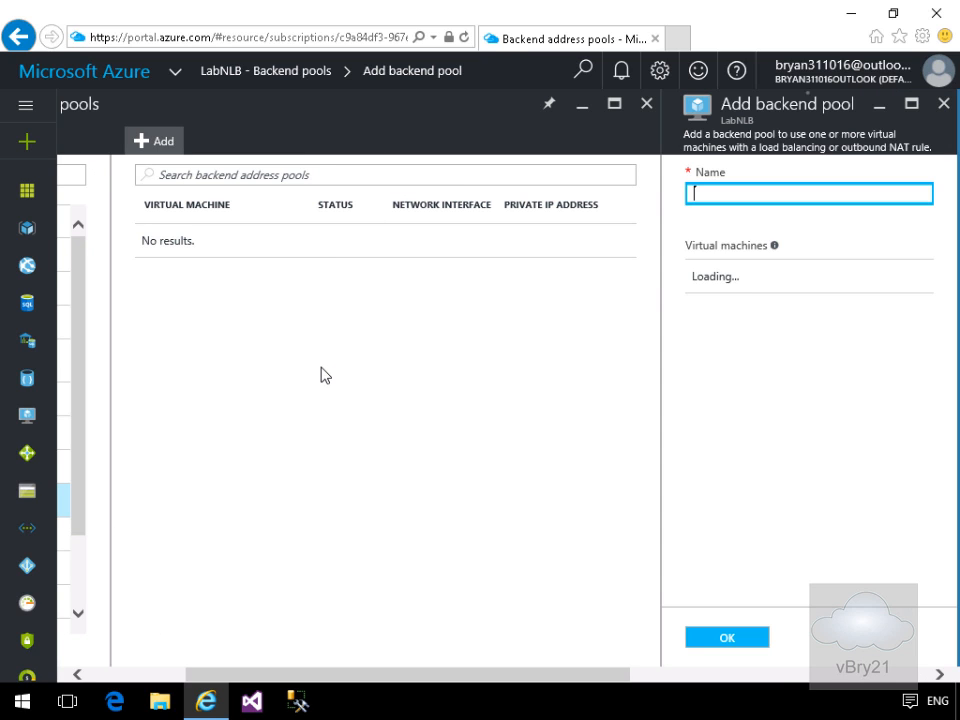
{"action": "type", "text": "T"}
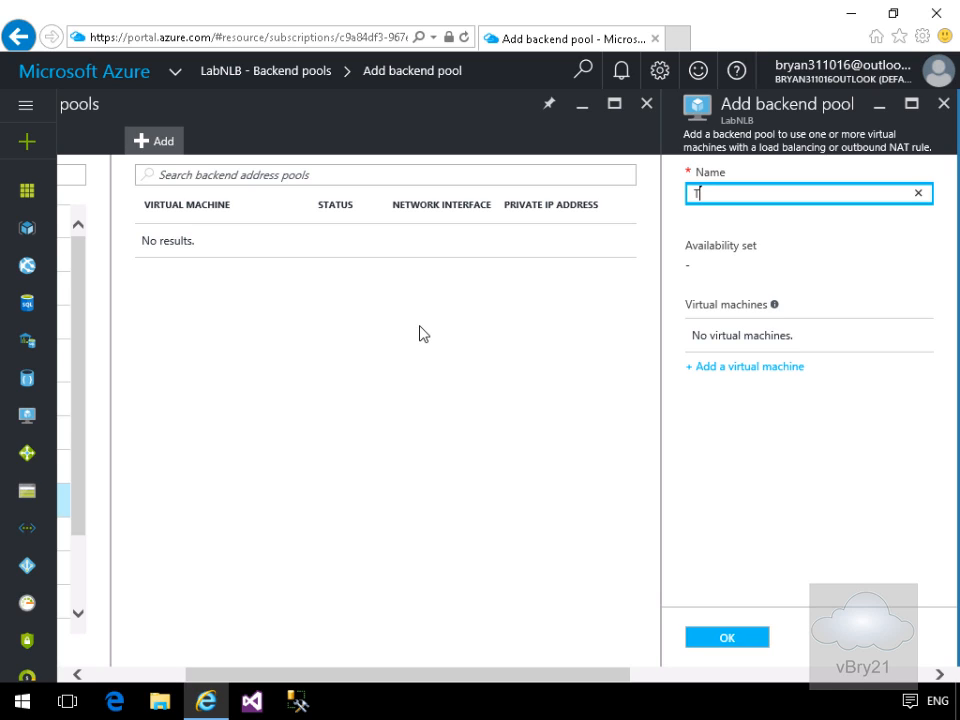
{"action": "type", "text": "estNLB"}
{"action": "left_click", "coordinate": [752, 640]}
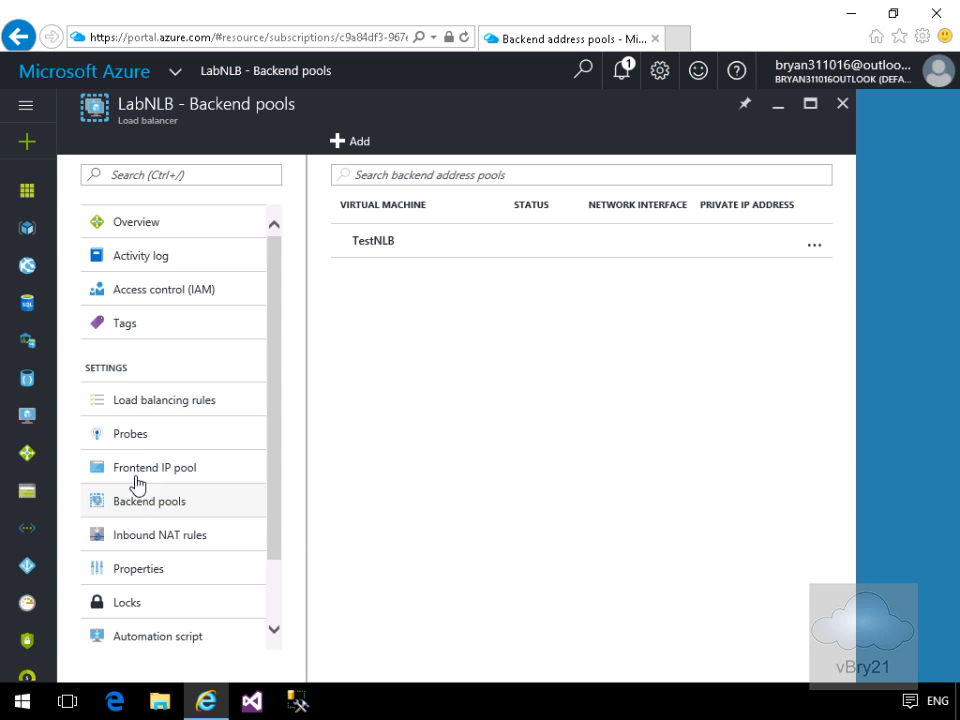
- Add a health probe named ProbeNLB to LabNLB, keeping the default protocol, port, interval and unhealthy threshold
{"action": "left_click", "coordinate": [133, 432]}
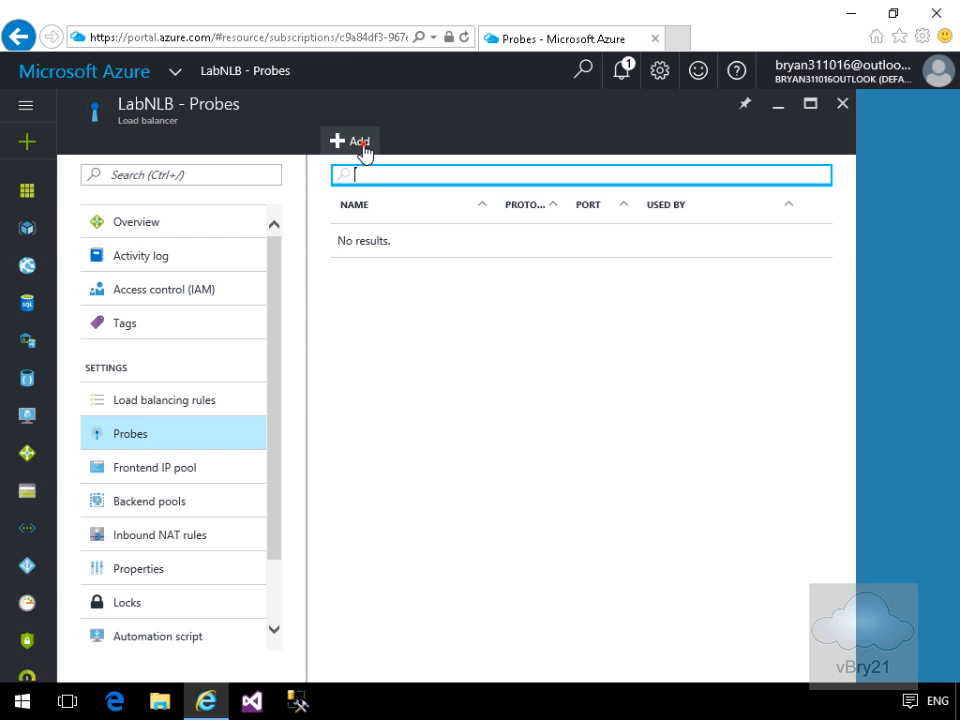
{"action": "left_click", "coordinate": [362, 146]}
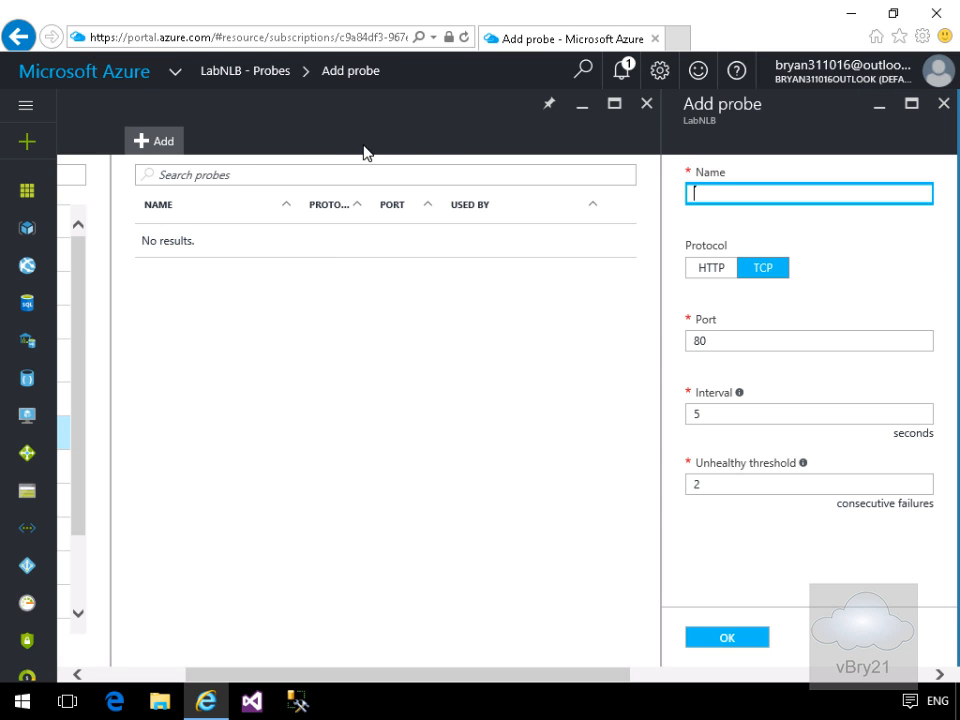
{"action": "left_click", "coordinate": [737, 192]}
{"action": "type", "text": "ProbeNLB"}
{"action": "mouse_move", "coordinate": [740, 396]}
{"action": "mouse_move", "coordinate": [803, 466]}
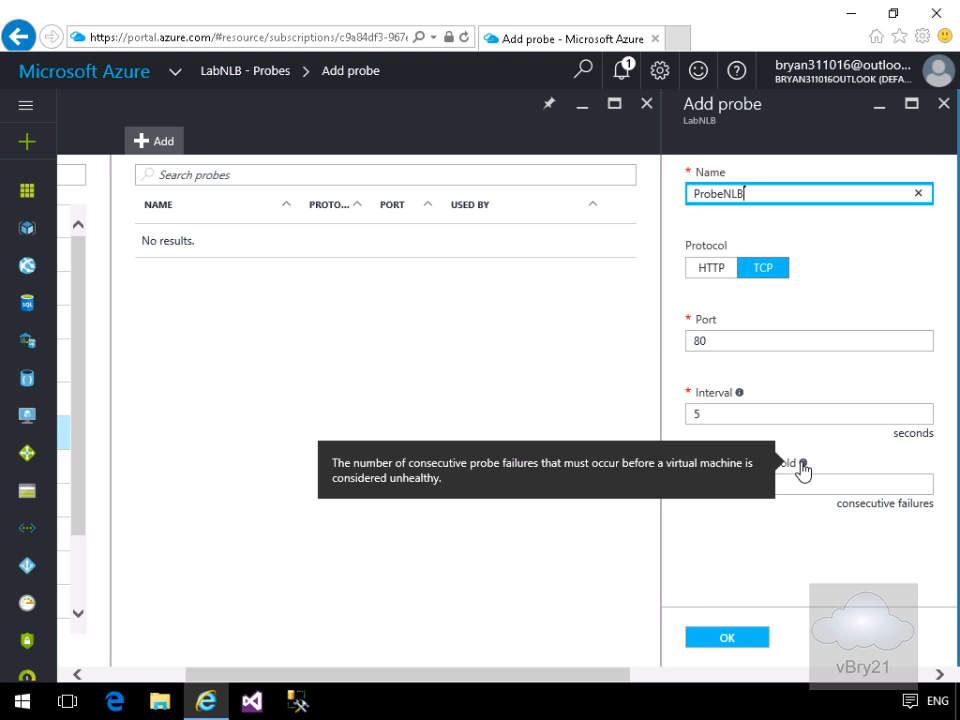
{"action": "left_click", "coordinate": [758, 637]}
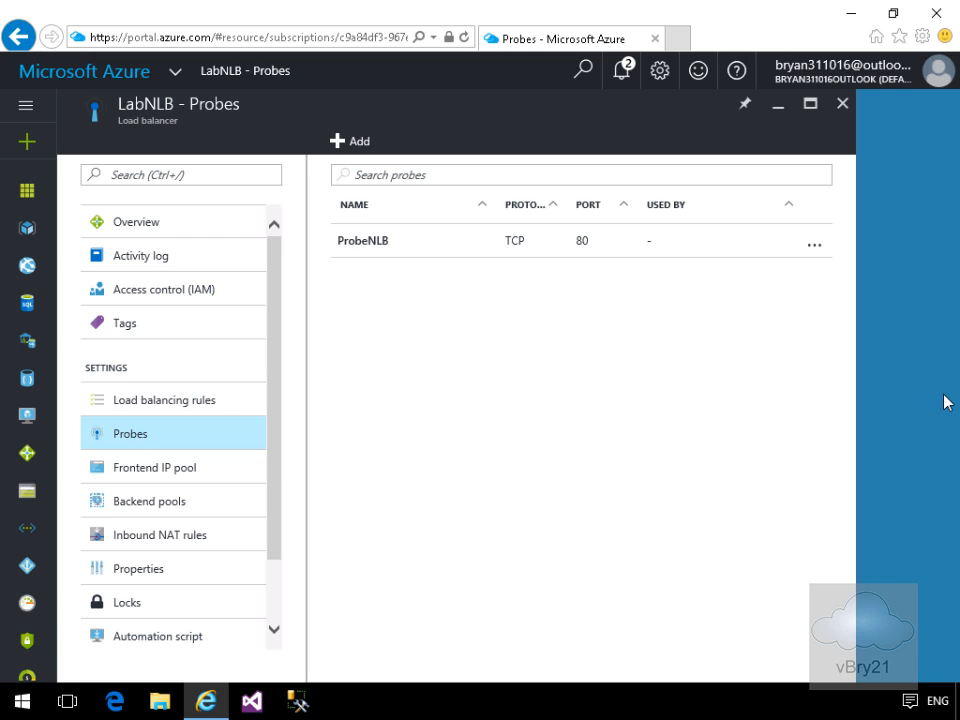
- Start a new load balancing rule for LabNLB and name it NLBRules
{"action": "left_click", "coordinate": [175, 402]}
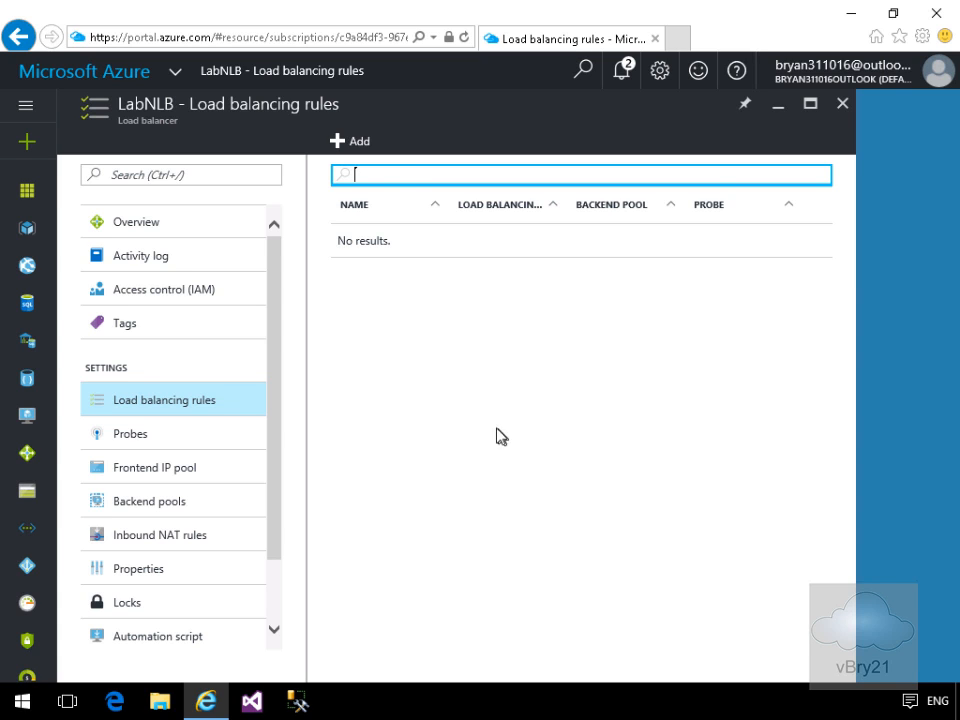
{"action": "left_click", "coordinate": [364, 150]}
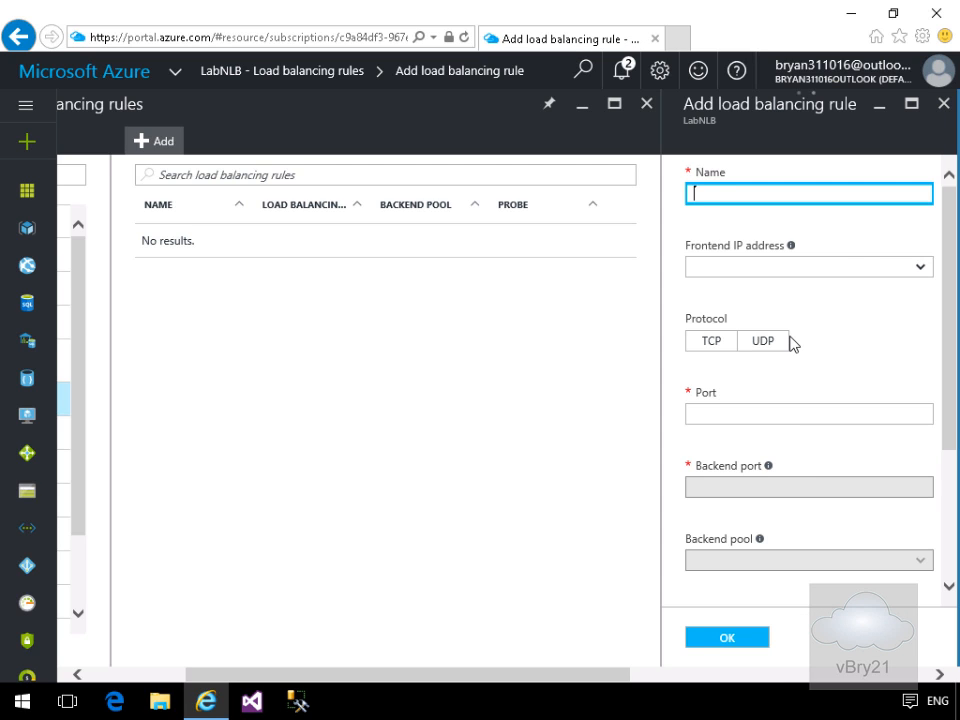
{"action": "left_click", "coordinate": [704, 195]}
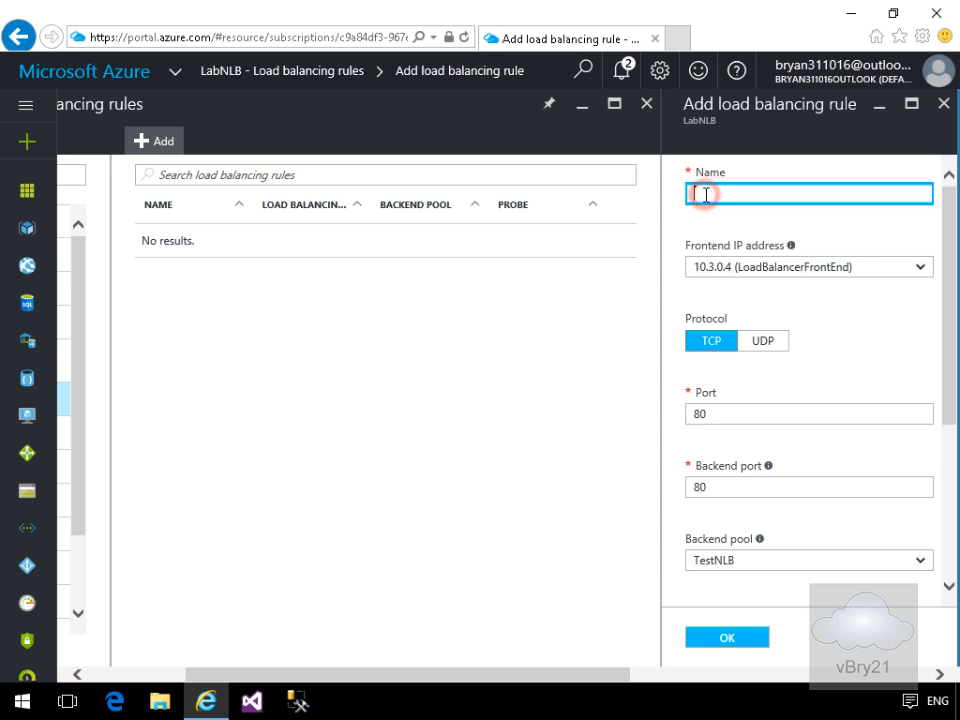
{"action": "type", "text": "NL"}
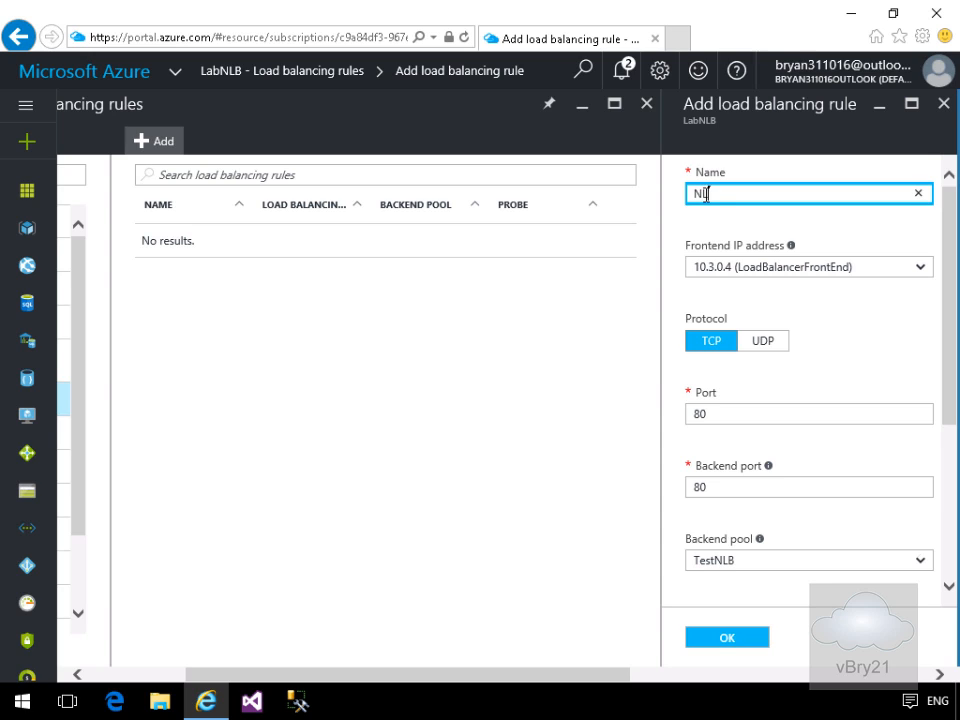
{"action": "type", "text": "BRules"}
- Review the session persistence, idle timeout and floating IP options, leave session persistence at None, and submit the load balancing rule
{"action": "left_click_drag", "start_coordinate": [949, 420], "coordinate": [949, 555]}
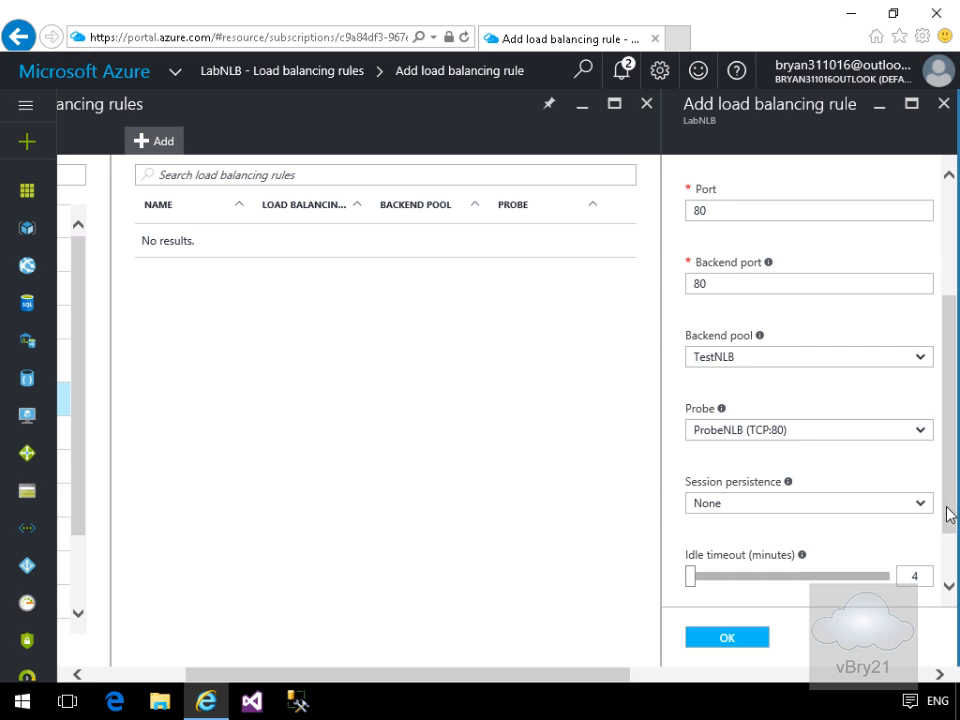
{"action": "left_click_drag", "start_coordinate": [946, 507], "coordinate": [944, 562]}
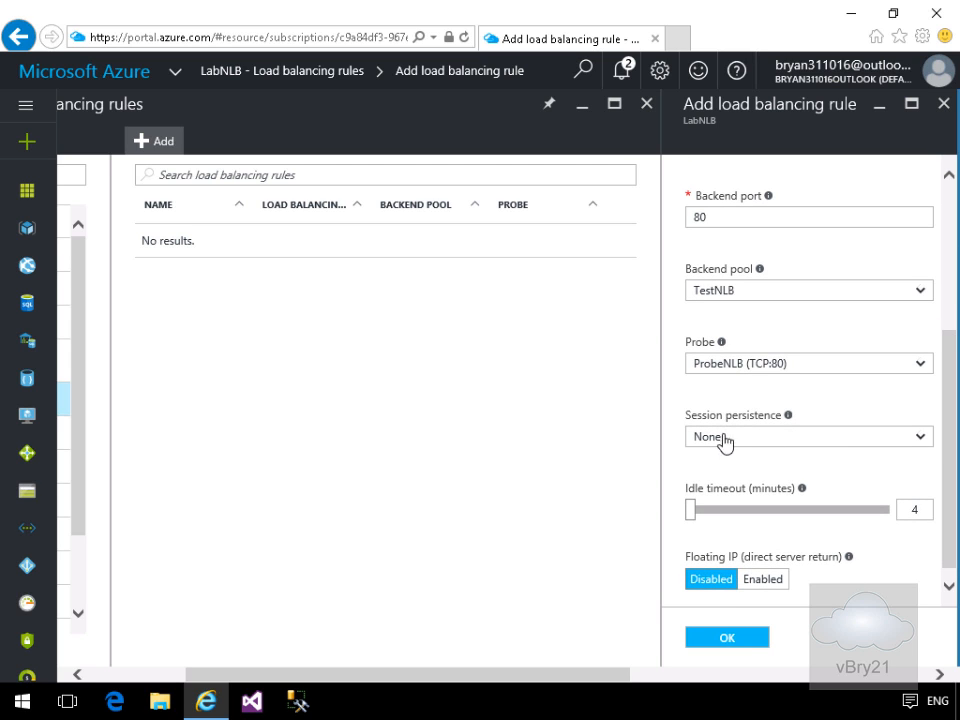
{"action": "left_click", "coordinate": [922, 437]}
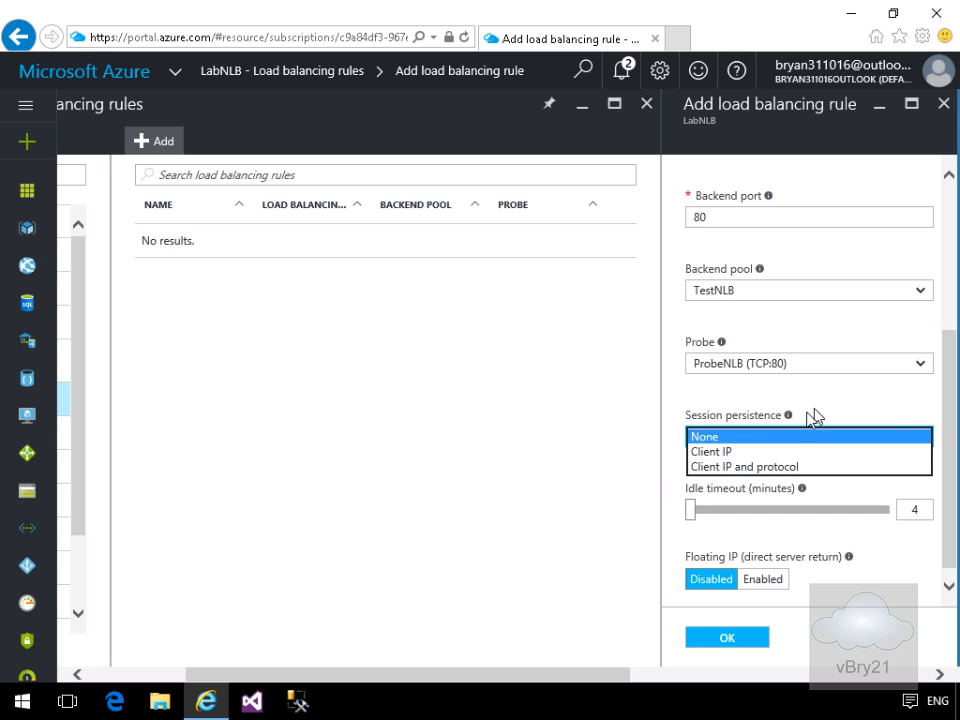
{"action": "mouse_move", "coordinate": [789, 420]}
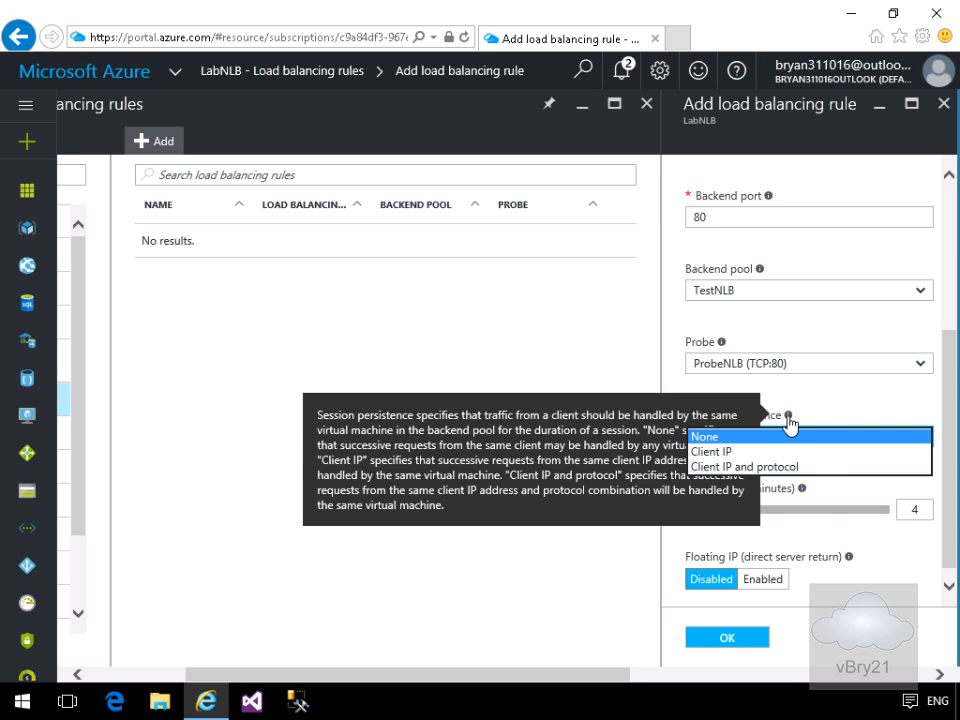
{"action": "left_click", "coordinate": [876, 579]}
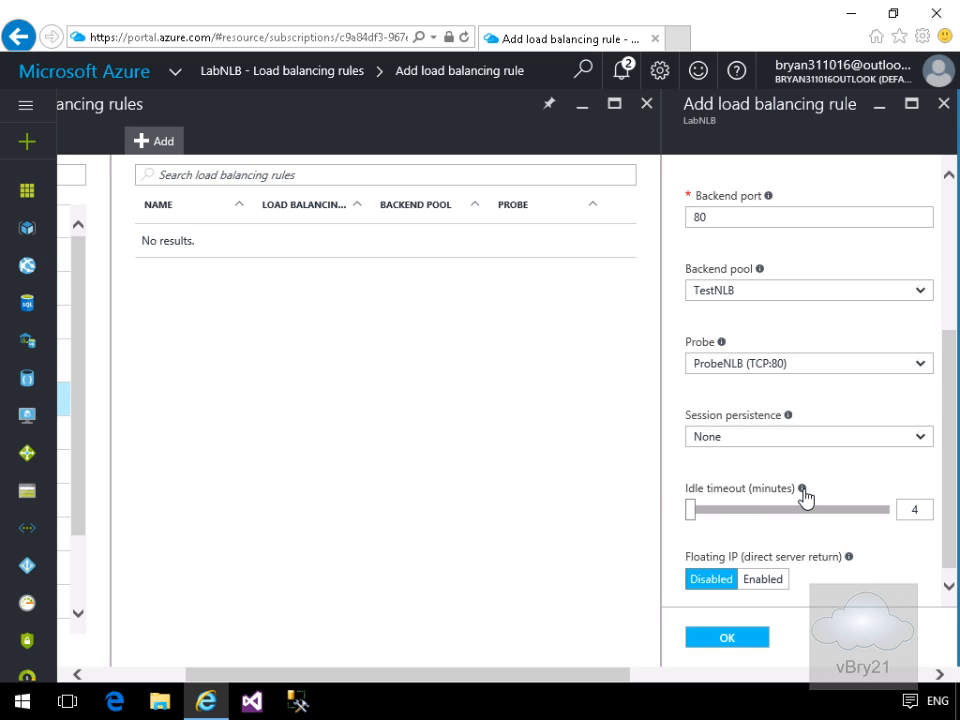
{"action": "mouse_move", "coordinate": [804, 493]}
{"action": "mouse_move", "coordinate": [848, 564]}
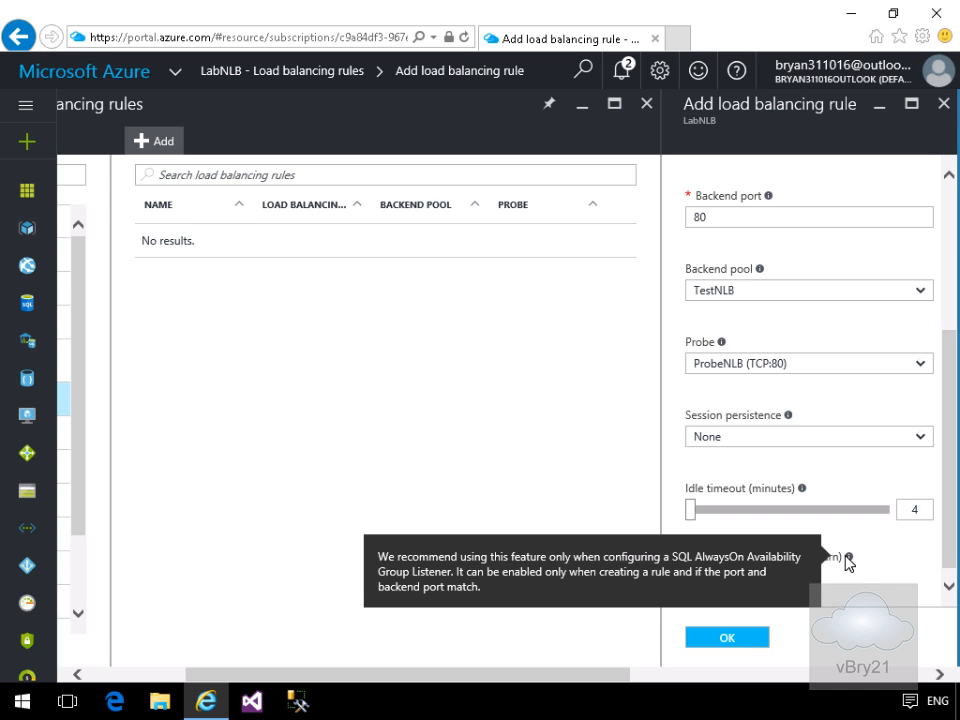
{"action": "left_click", "coordinate": [950, 590]}
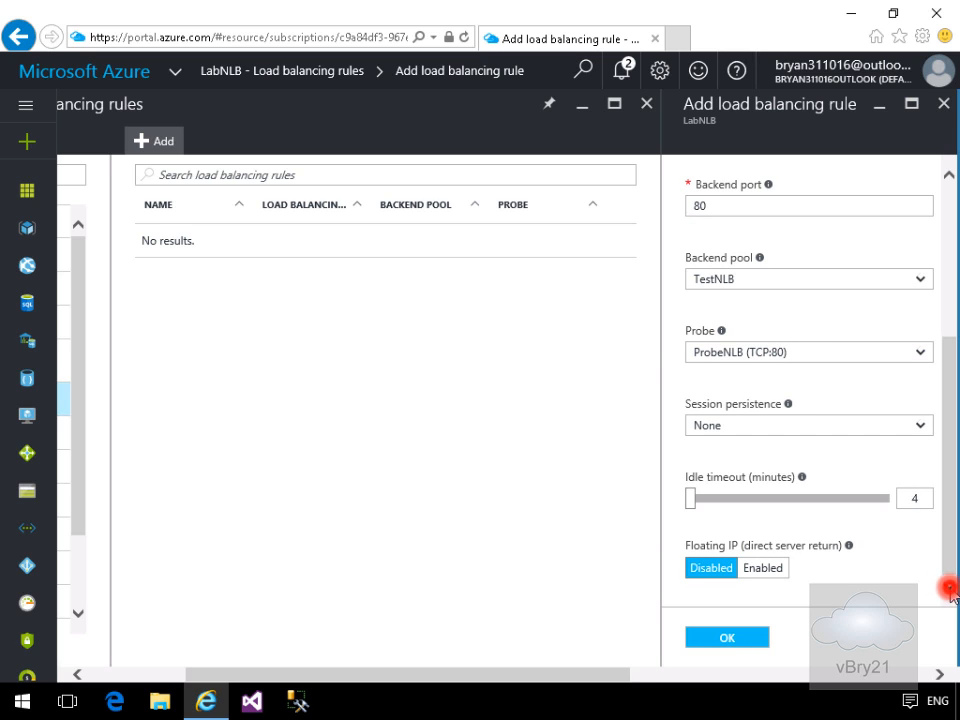
{"action": "left_click", "coordinate": [743, 647]}
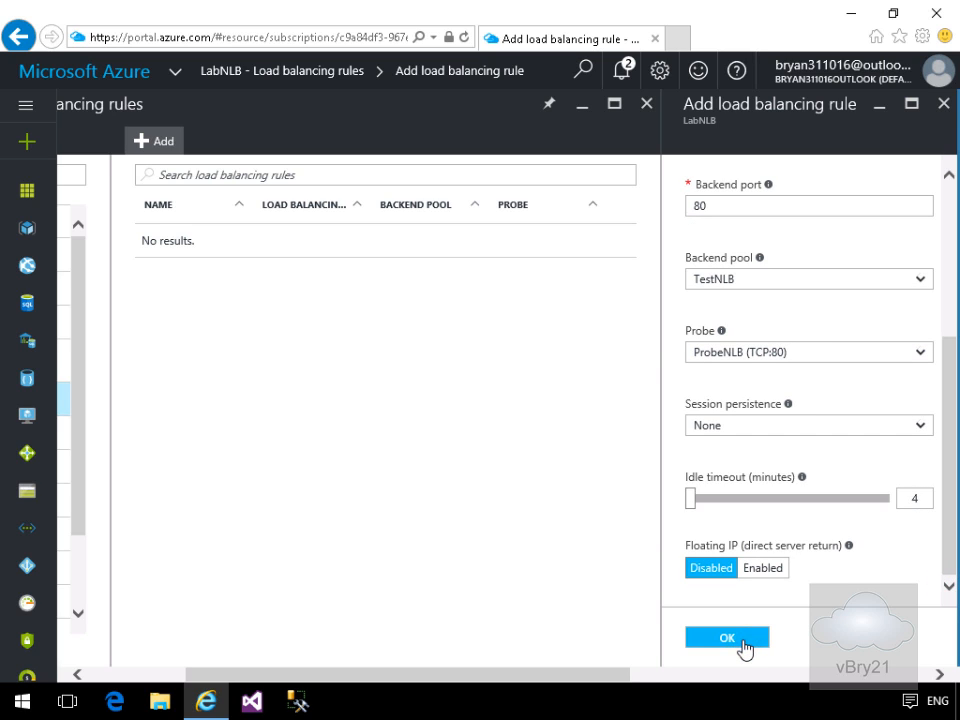